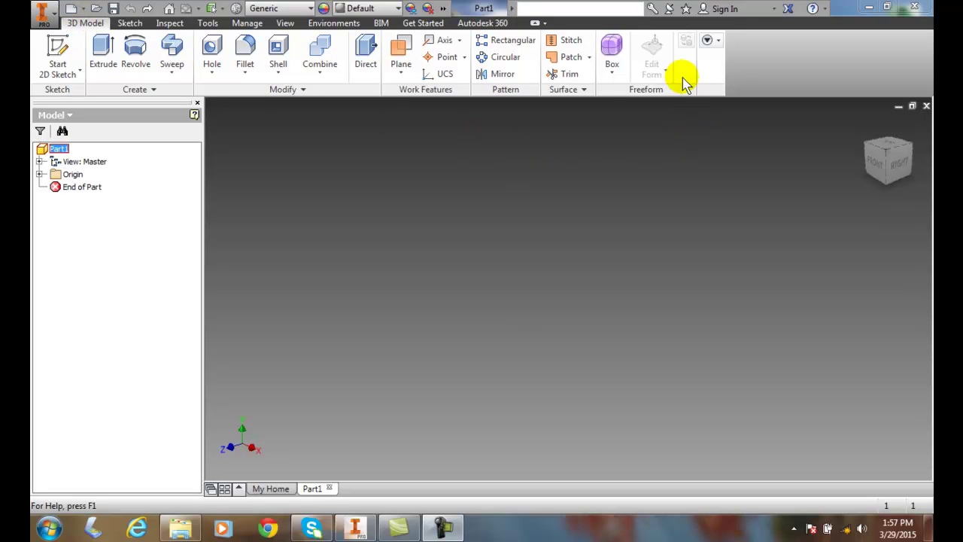
Start a freeform box on the XY Plane and enter 6 in for its length.
click(614, 75)
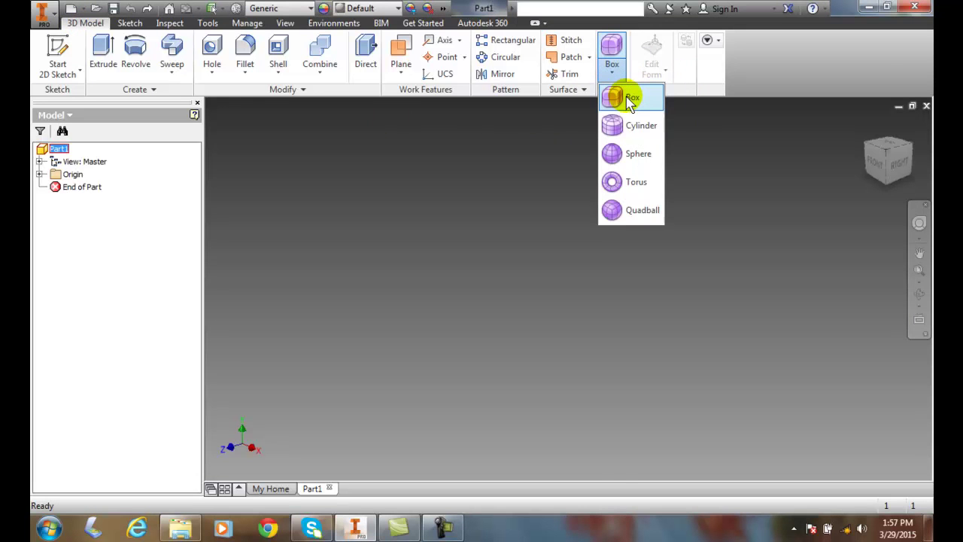
click(629, 100)
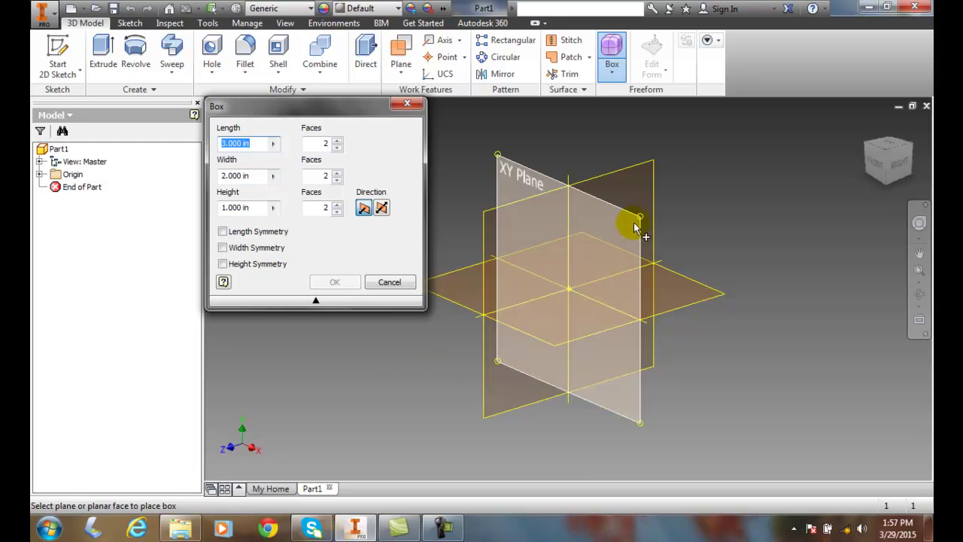
click(636, 222)
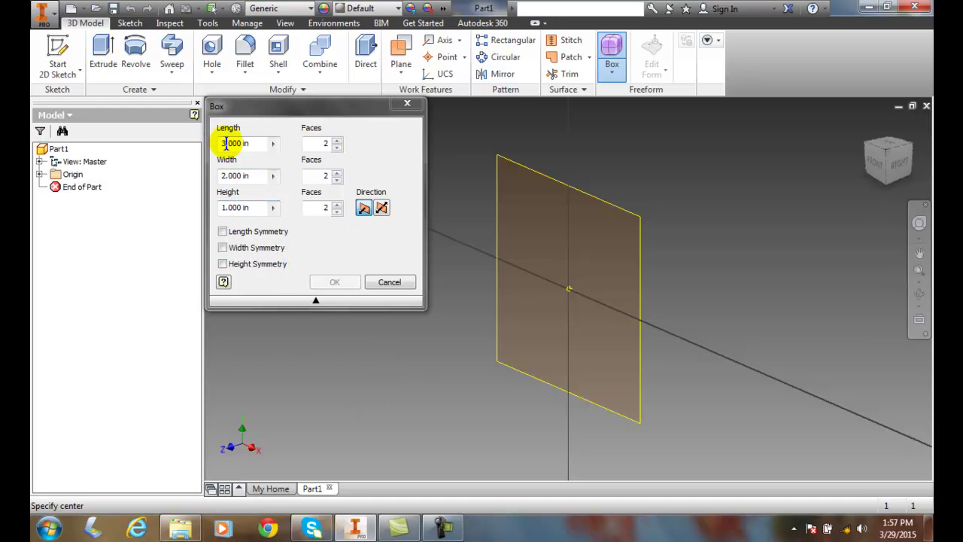
drag(228, 143, 218, 142)
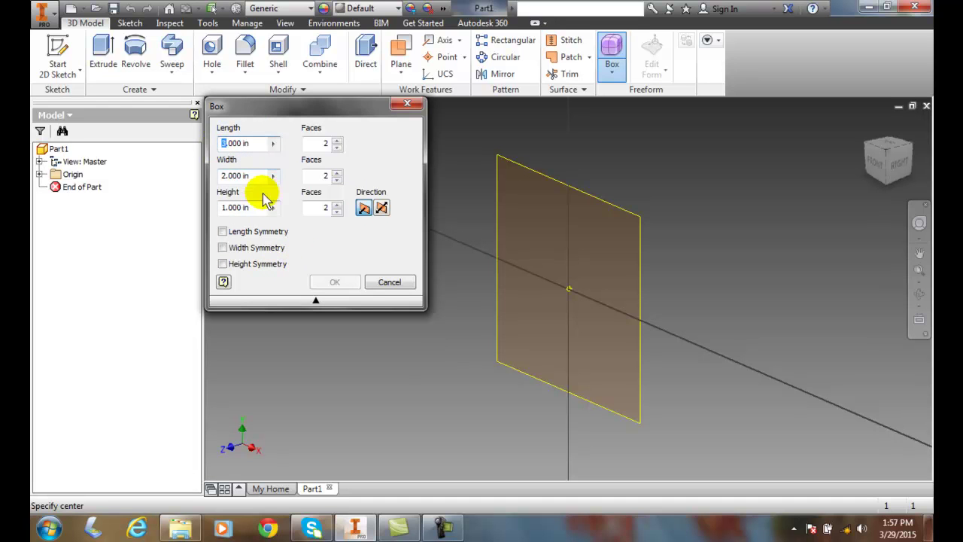
text(6)
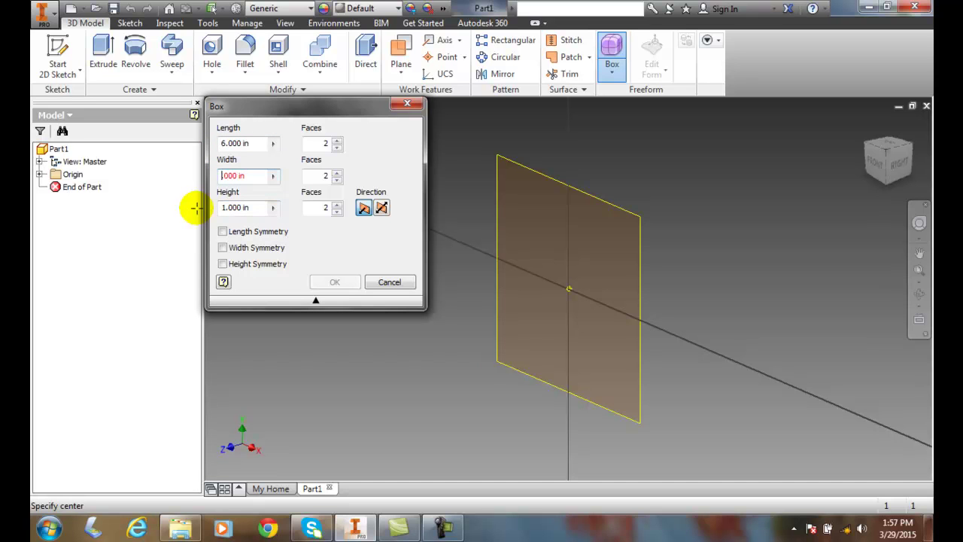
text(3.)
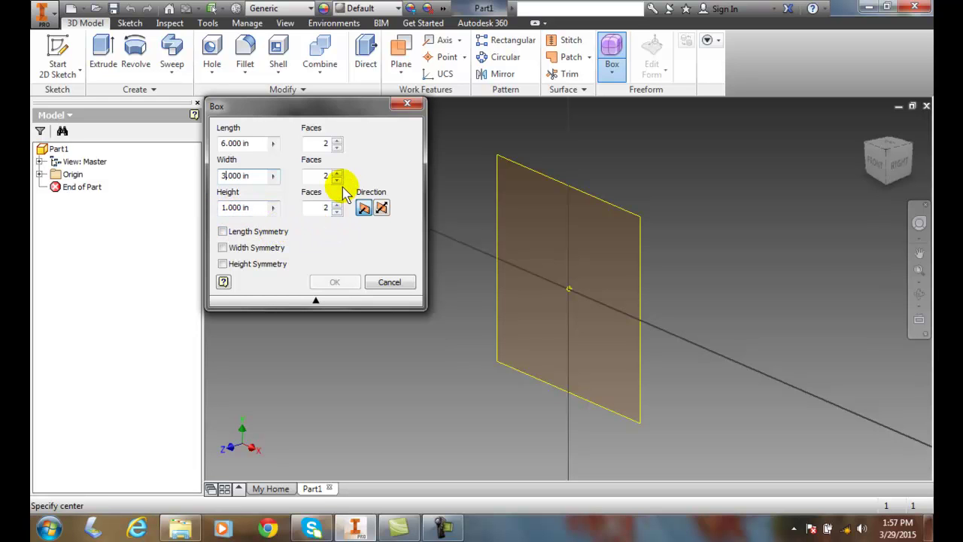
Flip the box's direction and enable length, width and height symmetry.
click(328, 144)
click(328, 144)
click(336, 147)
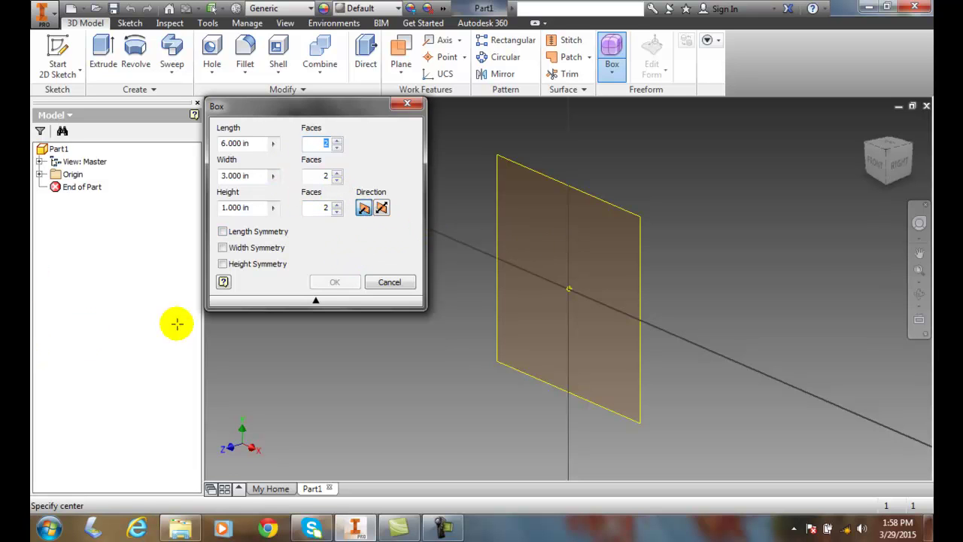
click(382, 209)
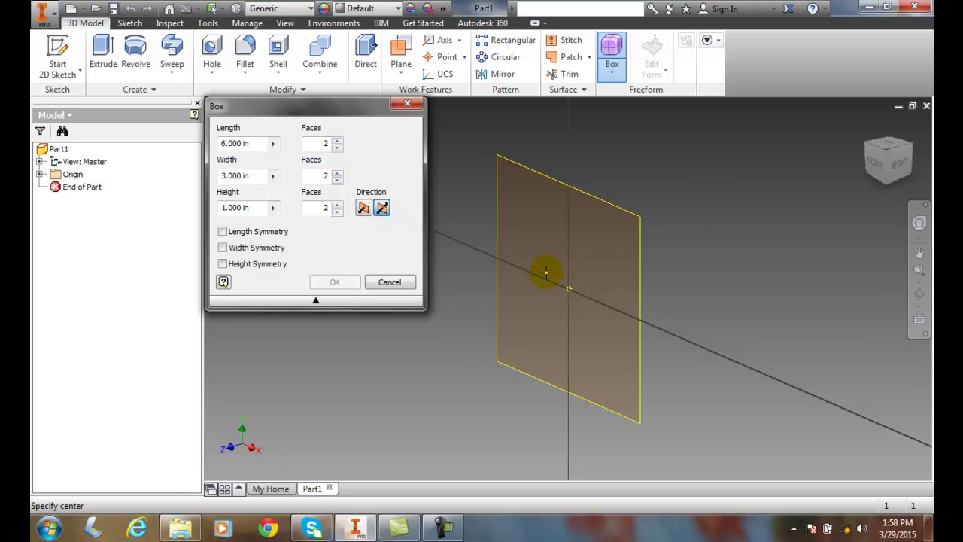
click(223, 232)
click(224, 247)
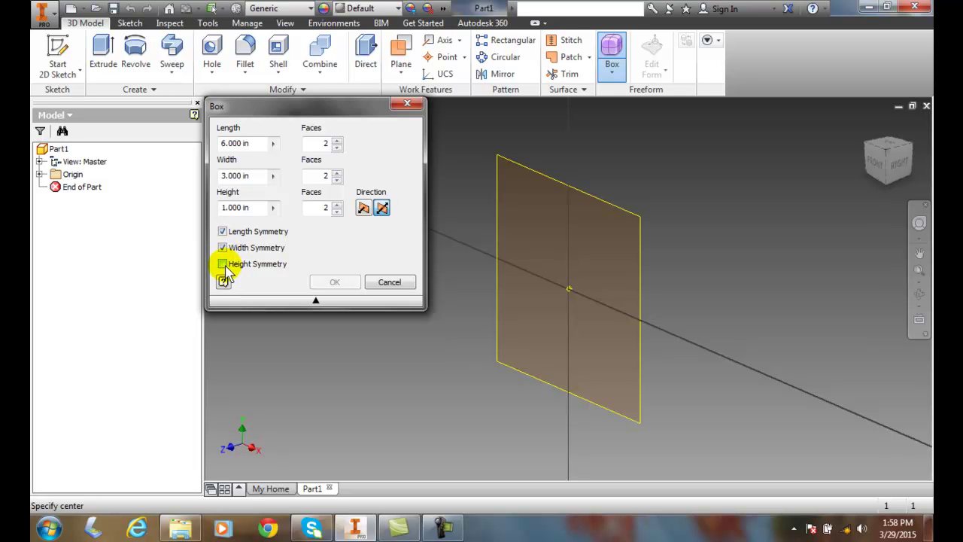
click(223, 264)
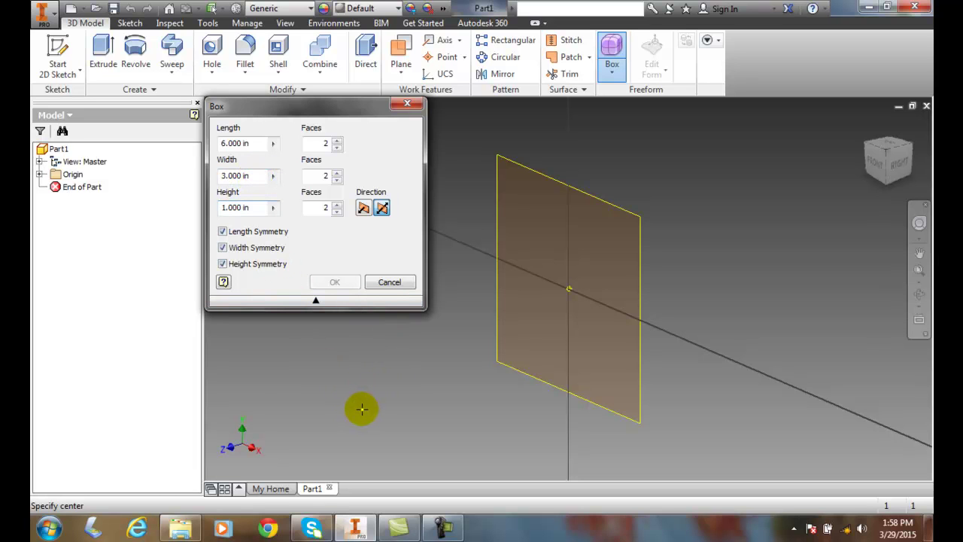
Centre the 6 x 3 x 1 in box on the origin and finish it as solid Form1.
click(568, 289)
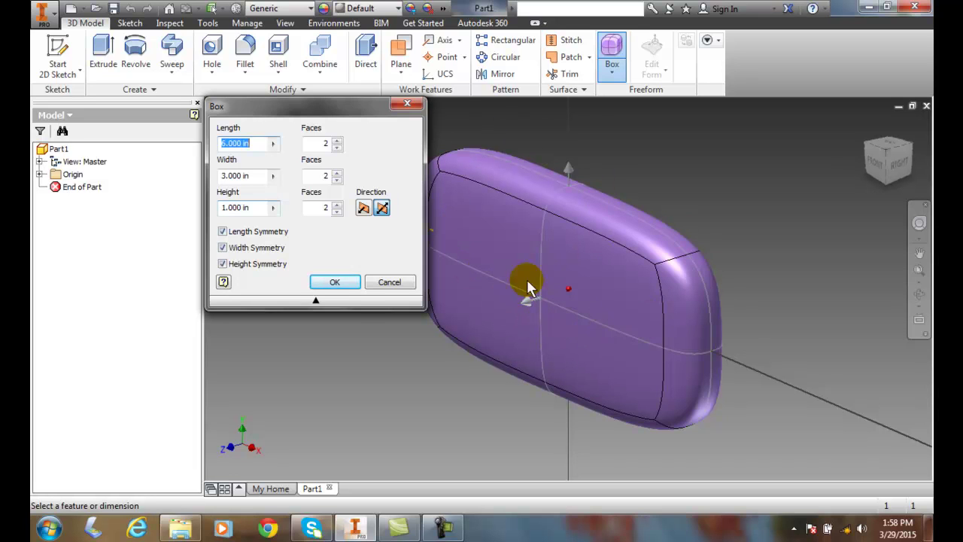
click(335, 283)
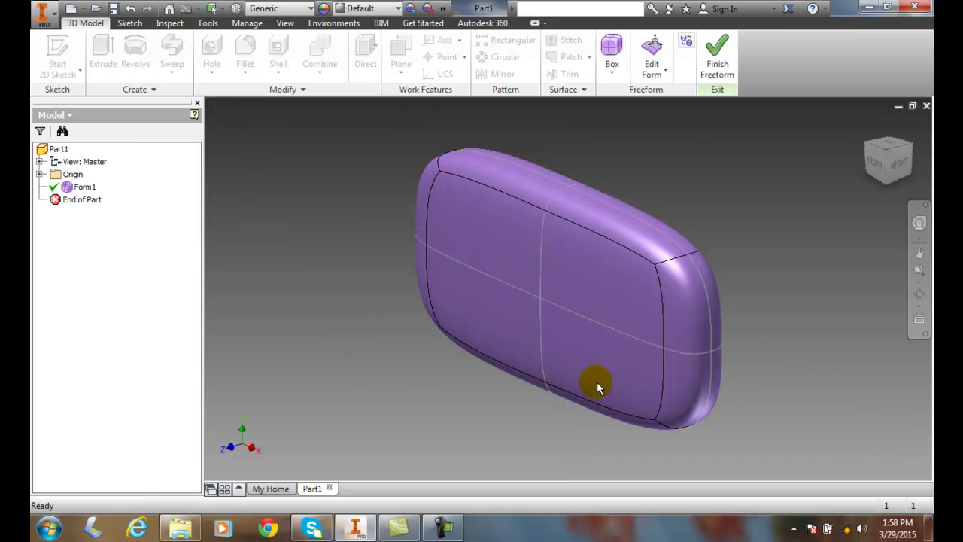
click(730, 69)
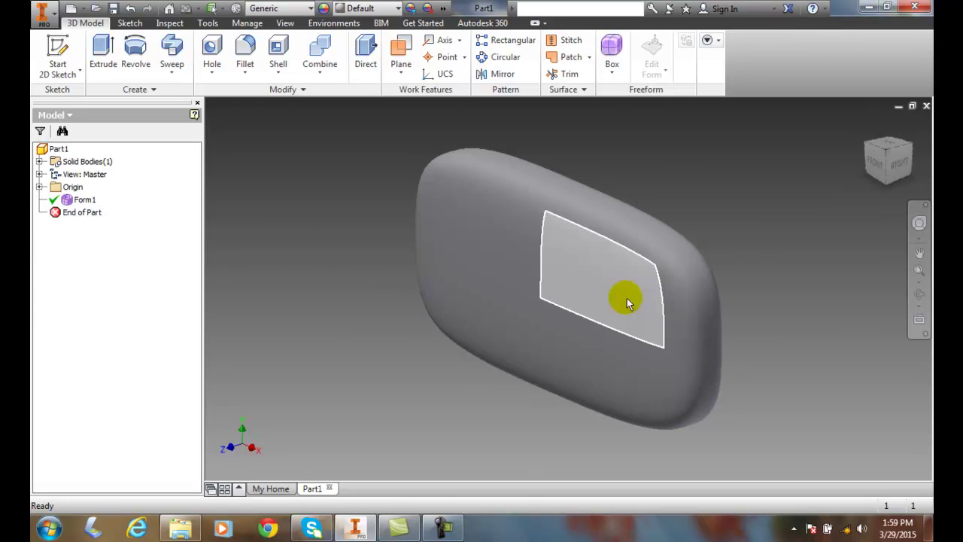
Undo Form1 and begin a new freeform box on the XY Plane with length 6 in.
click(130, 9)
click(131, 9)
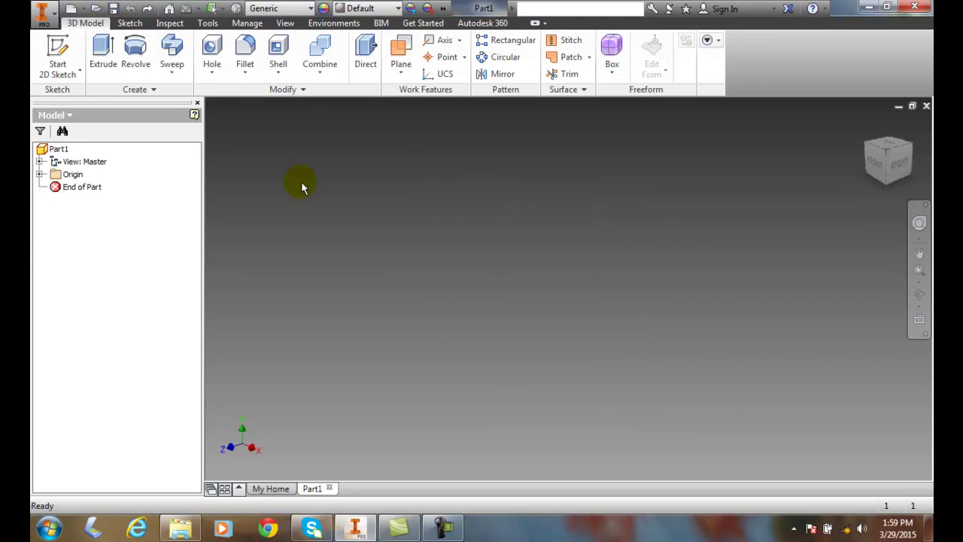
click(612, 47)
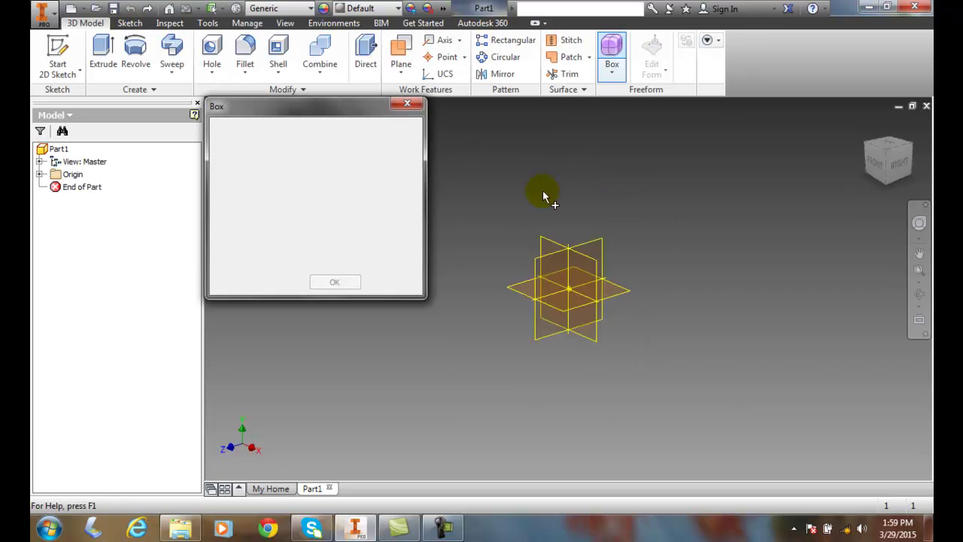
click(634, 215)
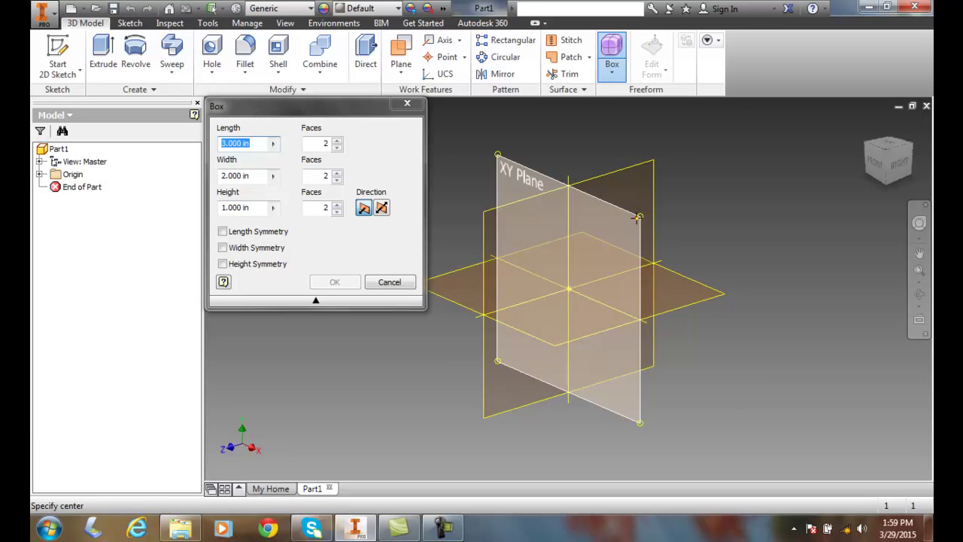
click(221, 144)
click(217, 179)
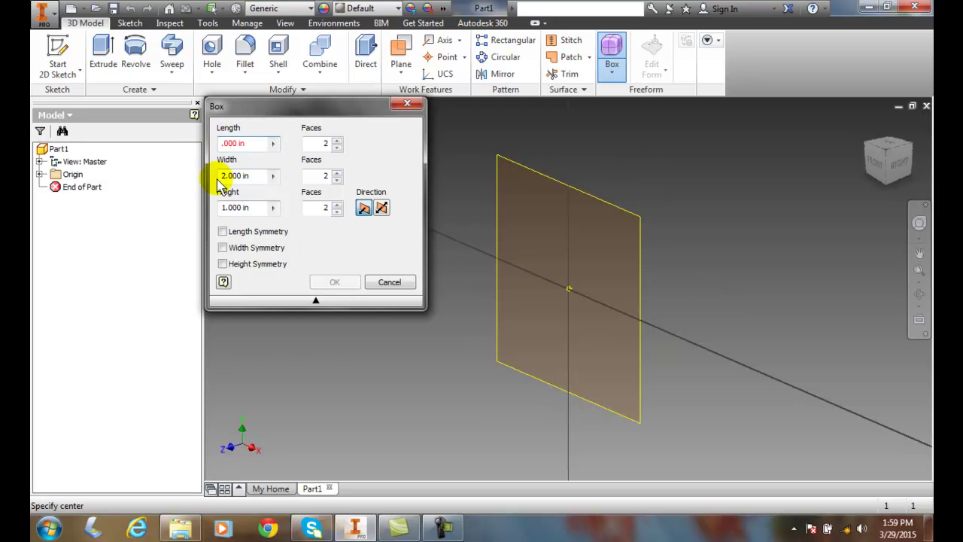
text(6)
click(219, 177)
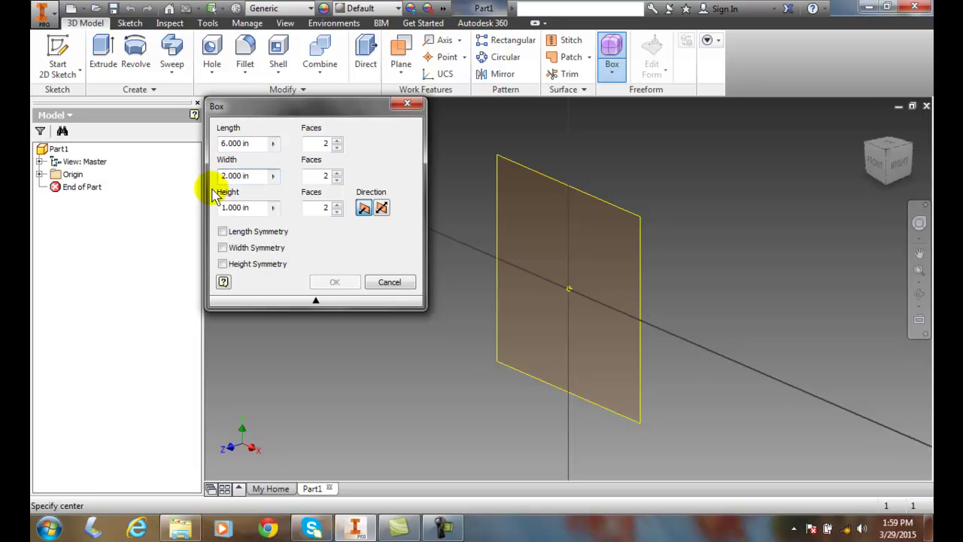
Set width to 4 in with 6 length faces and 4 width faces.
text(4)
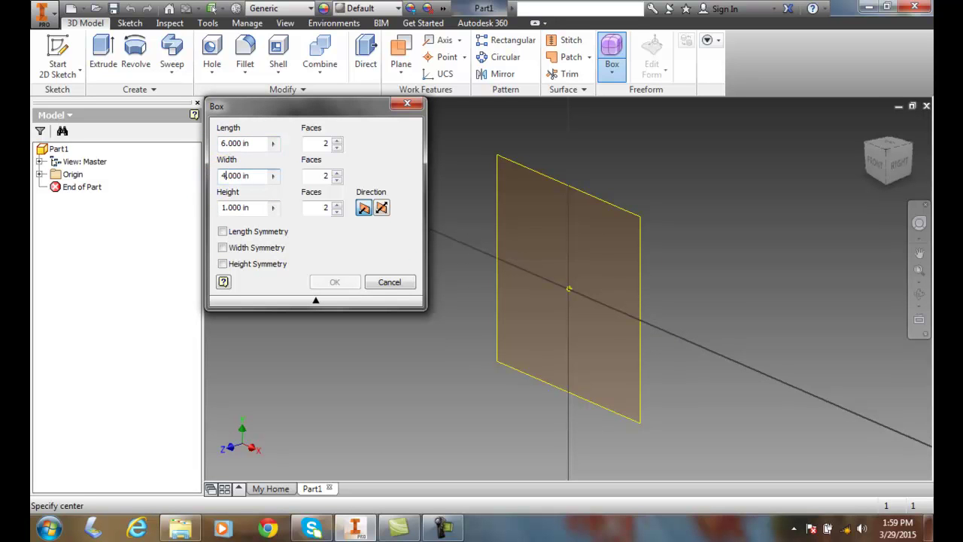
double_click(321, 146)
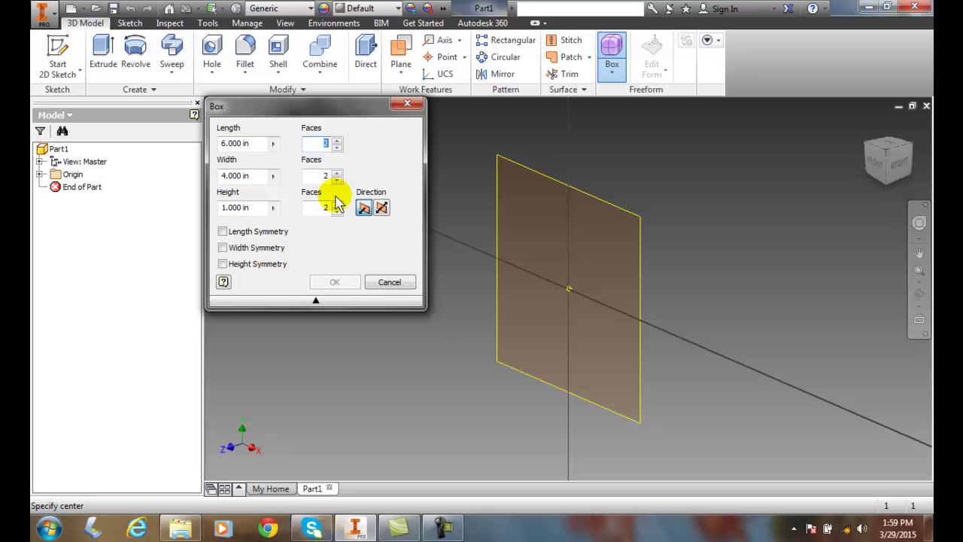
text(6)
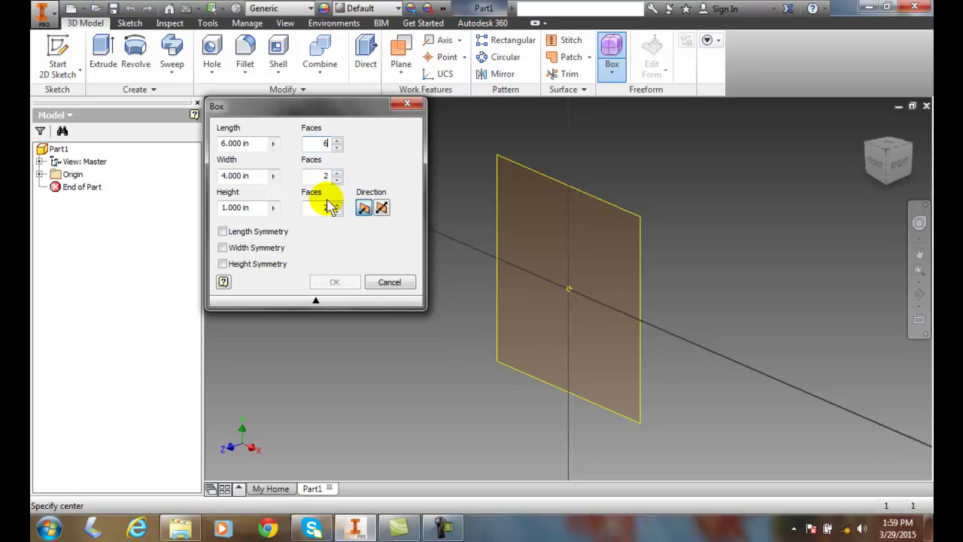
double_click(324, 176)
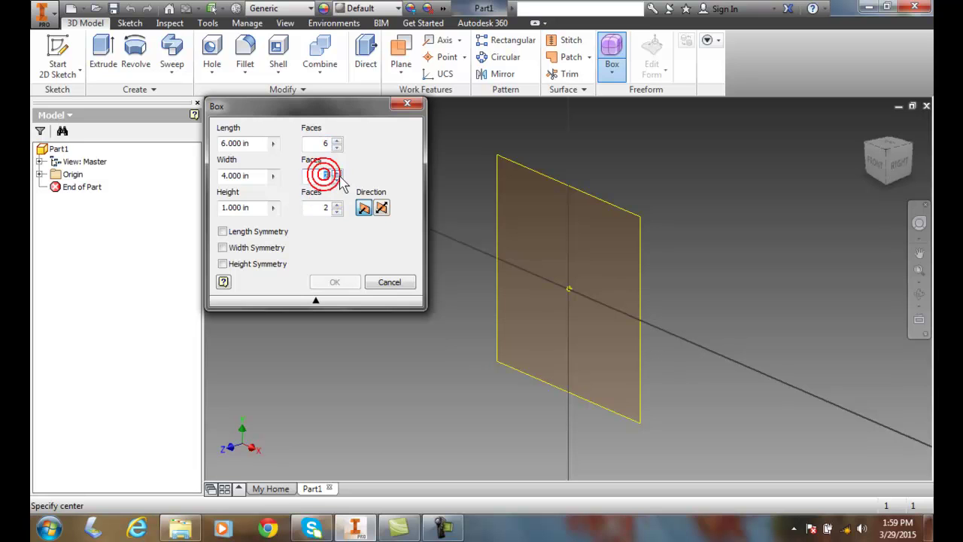
text(4)
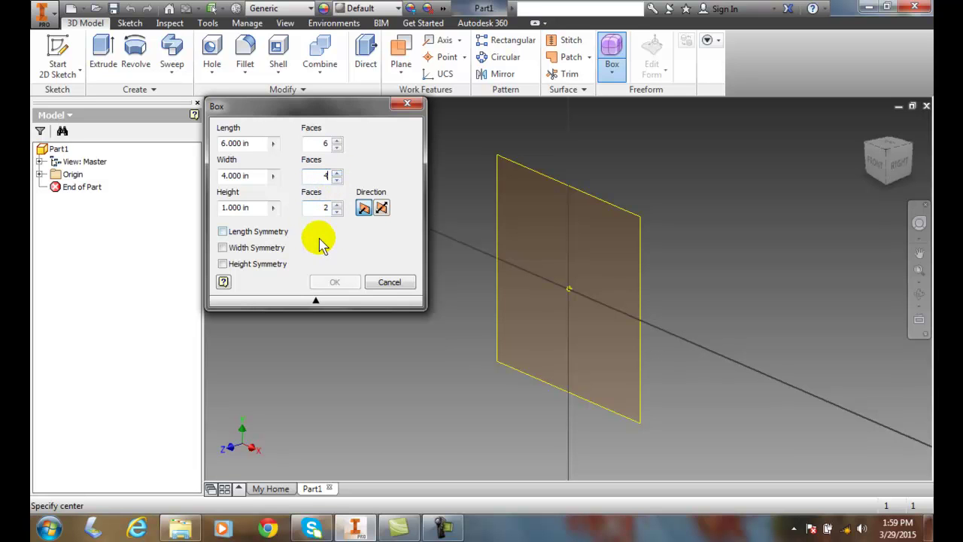
Enable length, width and height symmetry and flip the box direction.
click(223, 231)
click(223, 248)
click(222, 264)
click(381, 209)
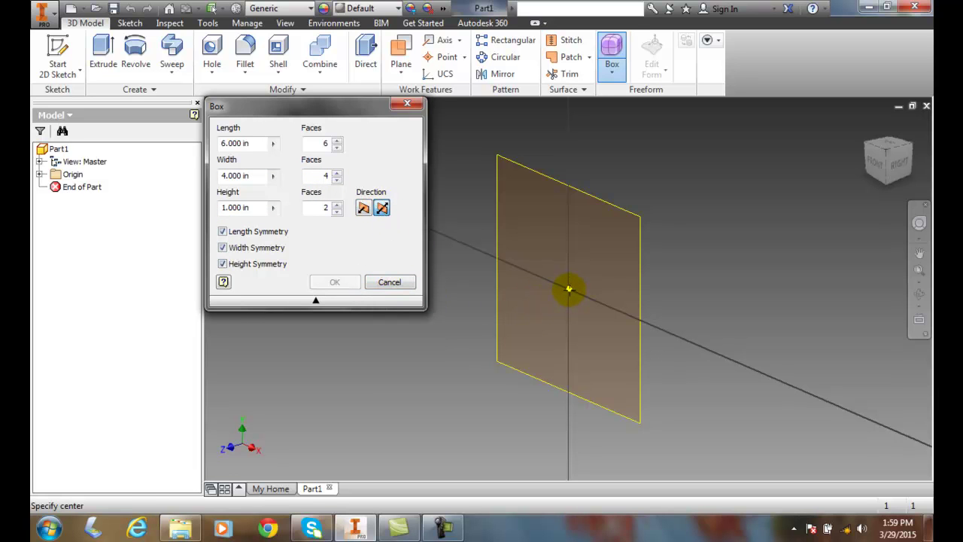
Centre the box on the origin and create the 6 x 4 x 1 in freeform box.
click(569, 289)
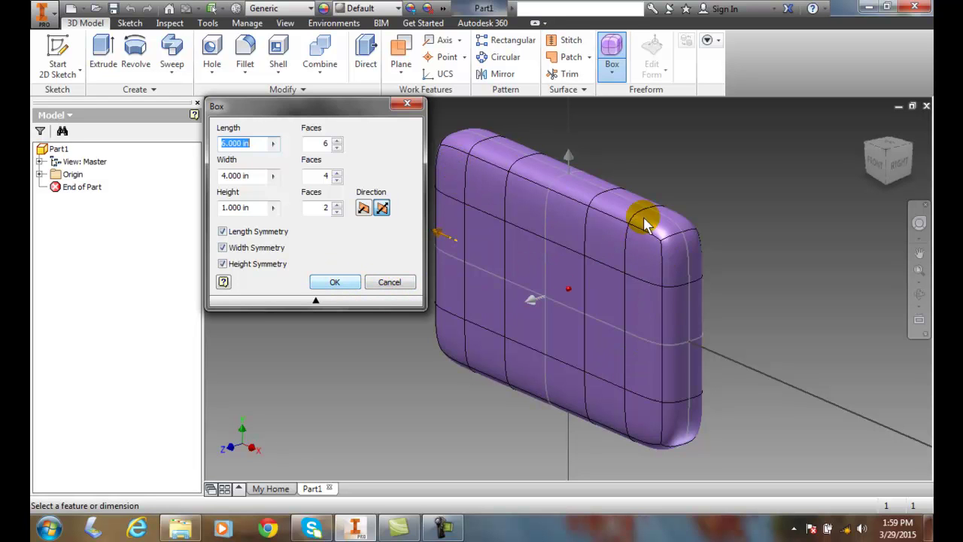
click(339, 284)
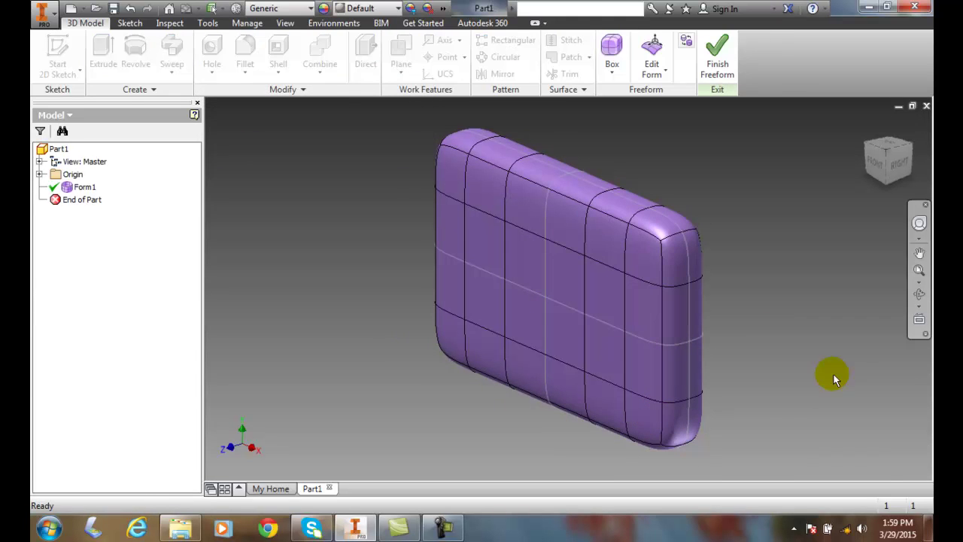
click(675, 331)
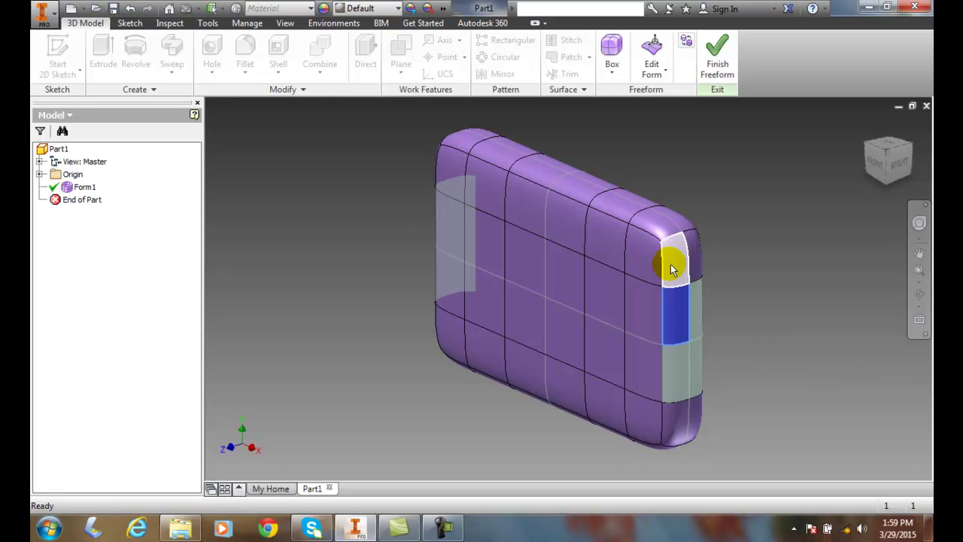
click(670, 233)
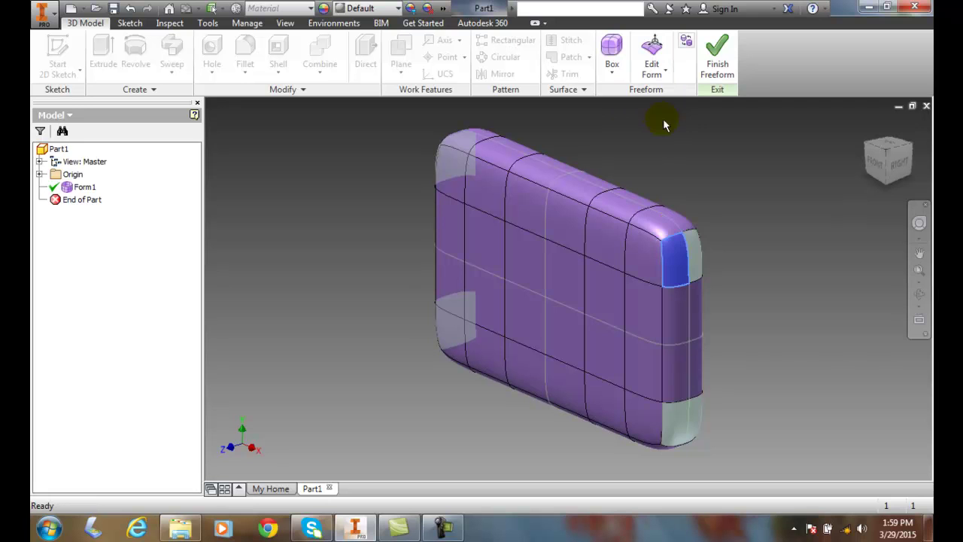
click(697, 252)
key(Escape)
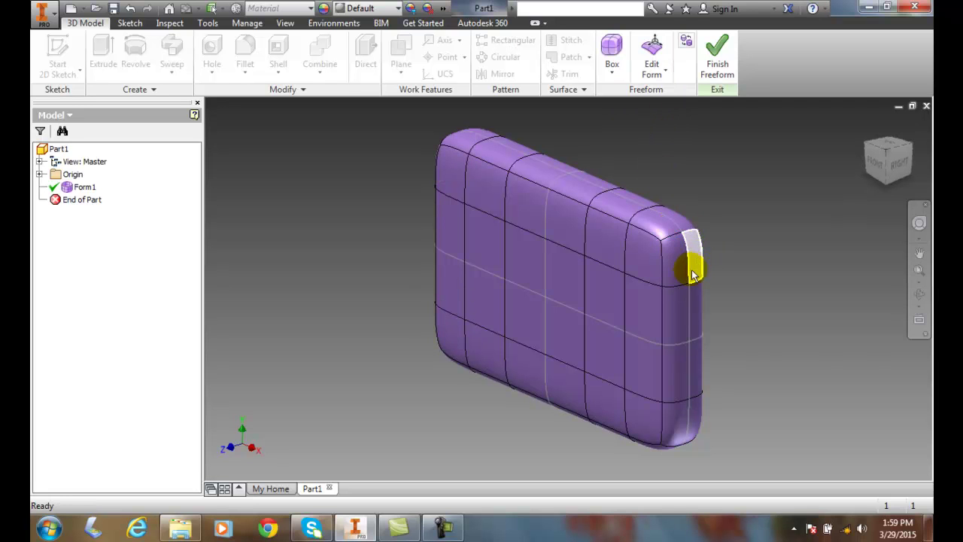